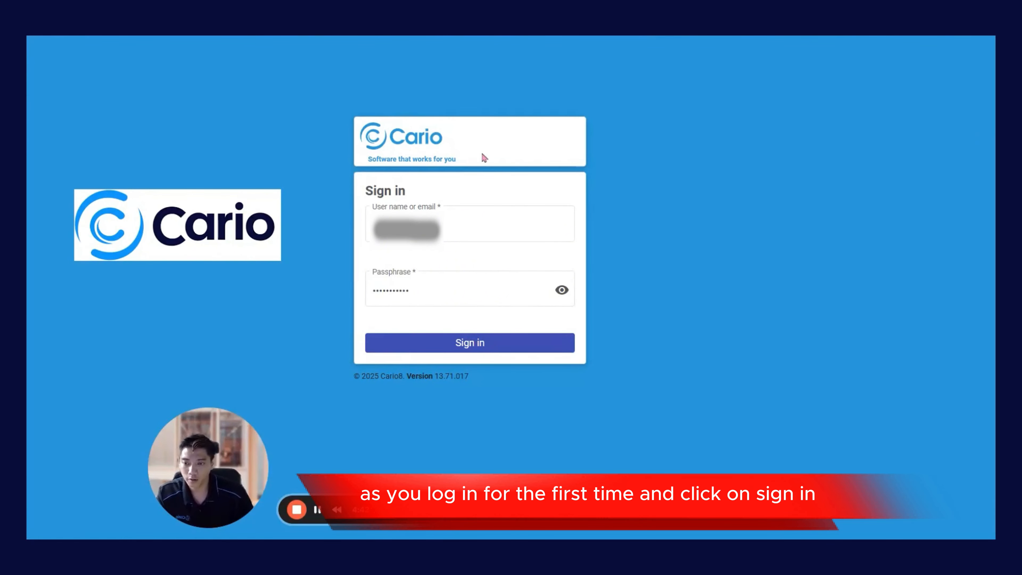
Step: Sign in with the prefilled credentials and open the list of roles
click(509, 349)
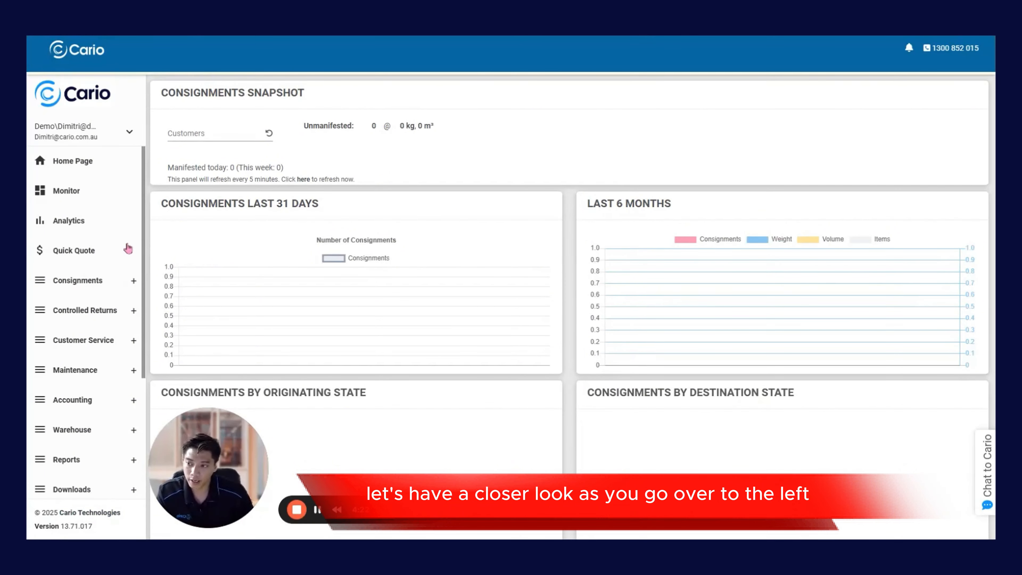
scroll(127, 248, down, 4)
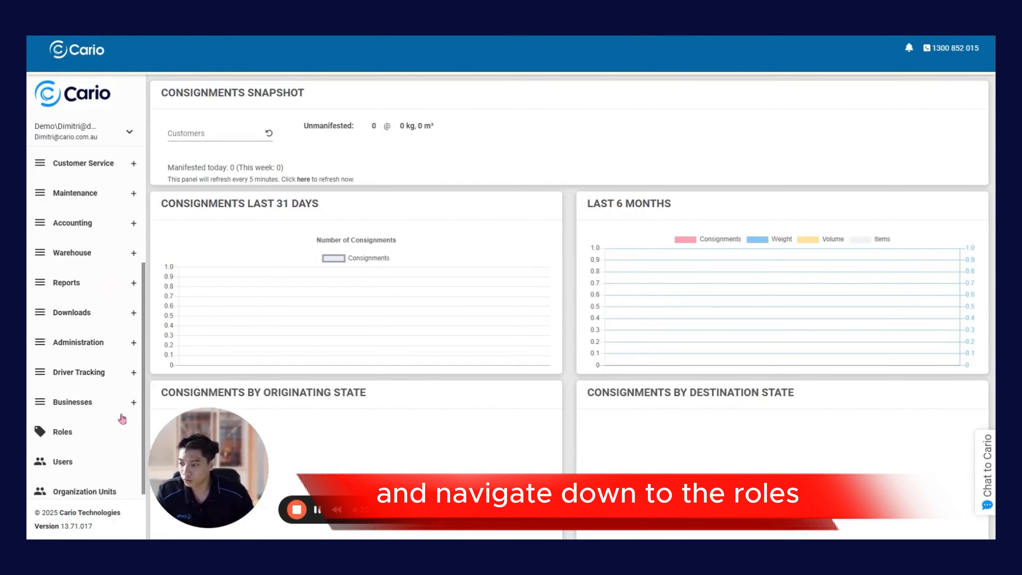
click(70, 439)
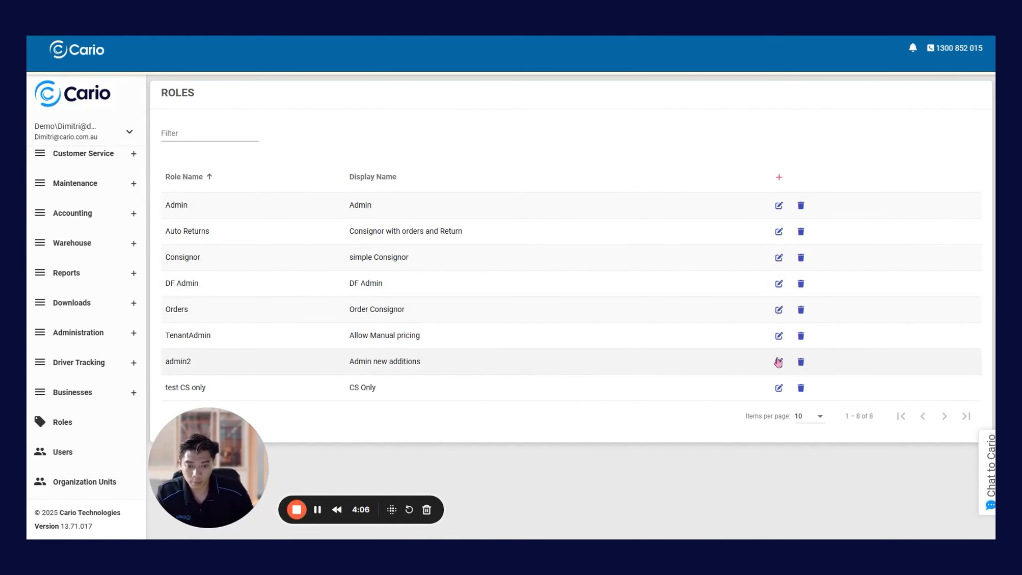
Step: Review the permissions granted to the TenantAdmin role, including the Admin and Cario connect groups, and close it without saving
click(779, 337)
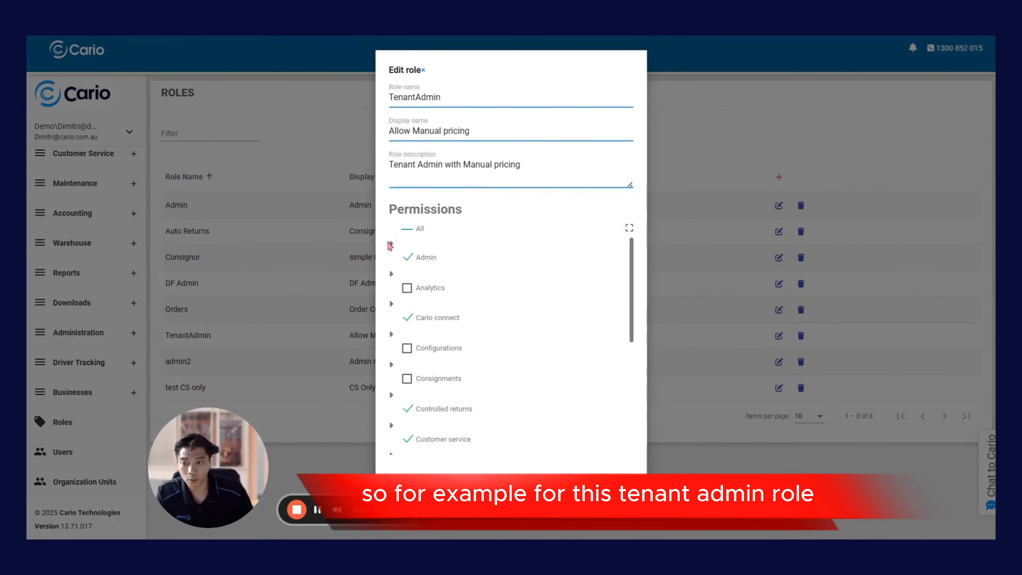
click(391, 244)
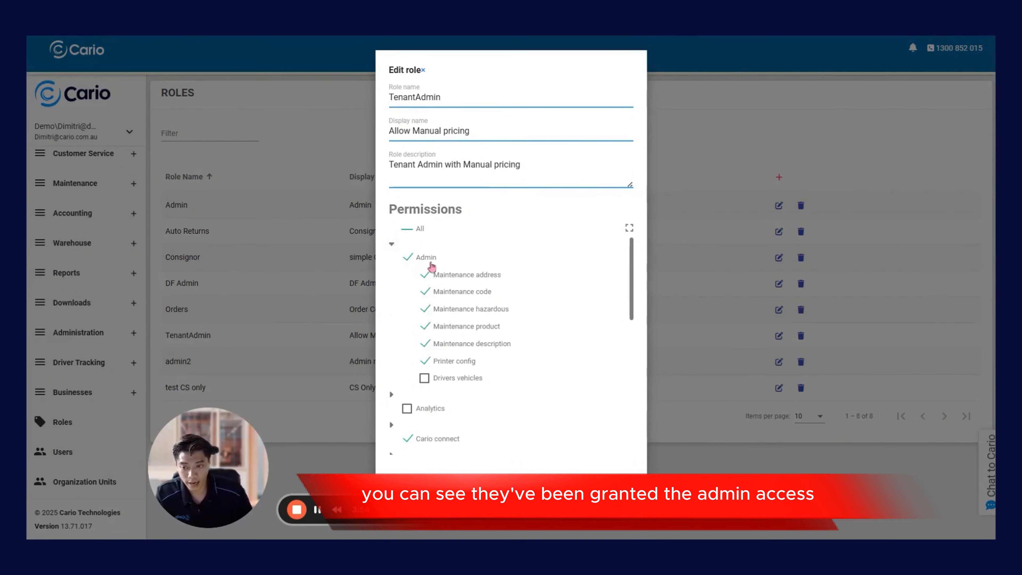
scroll(441, 299, down, 3)
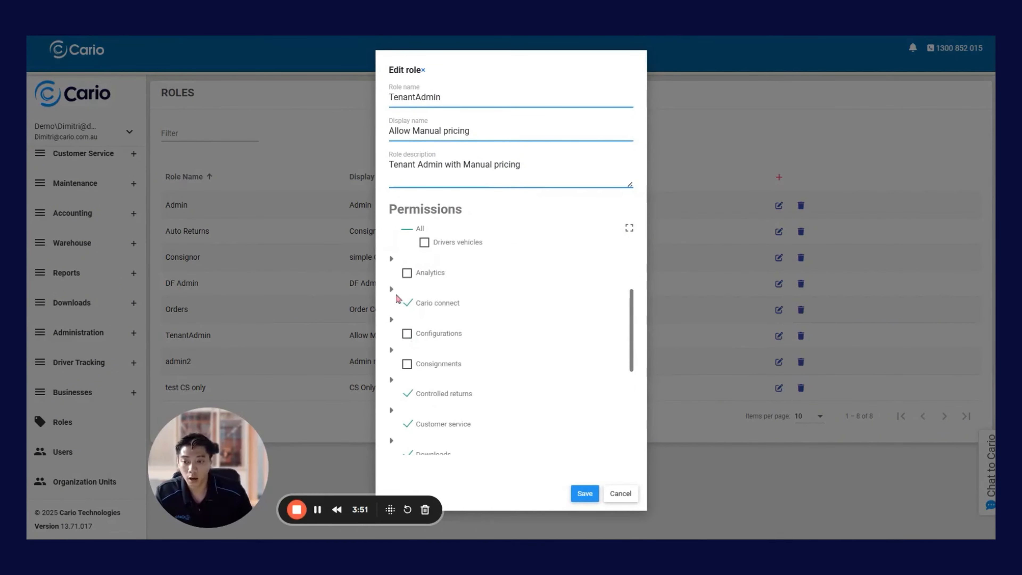
click(391, 289)
scroll(436, 329, down, 10)
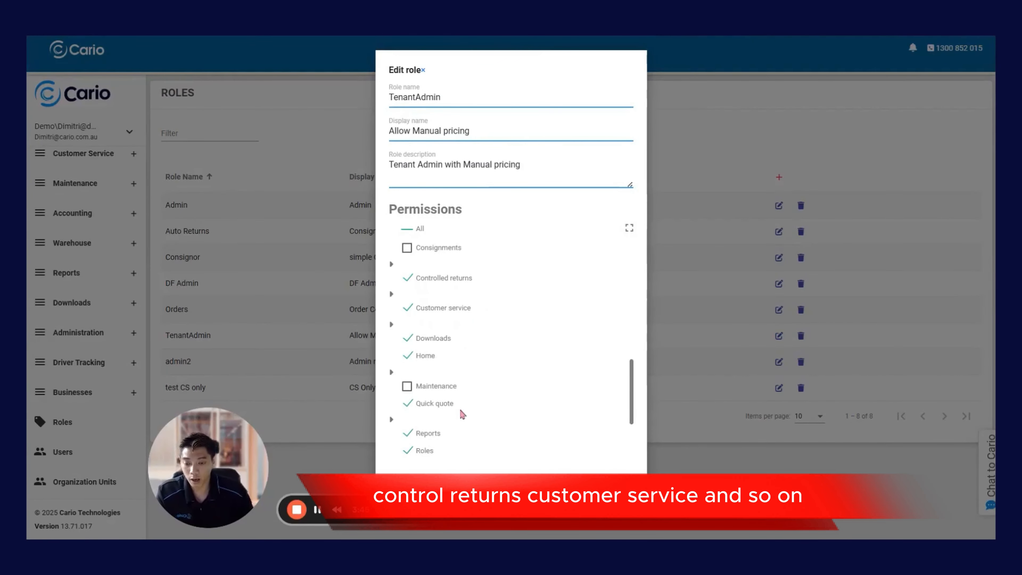
scroll(457, 403, down, 2)
click(630, 498)
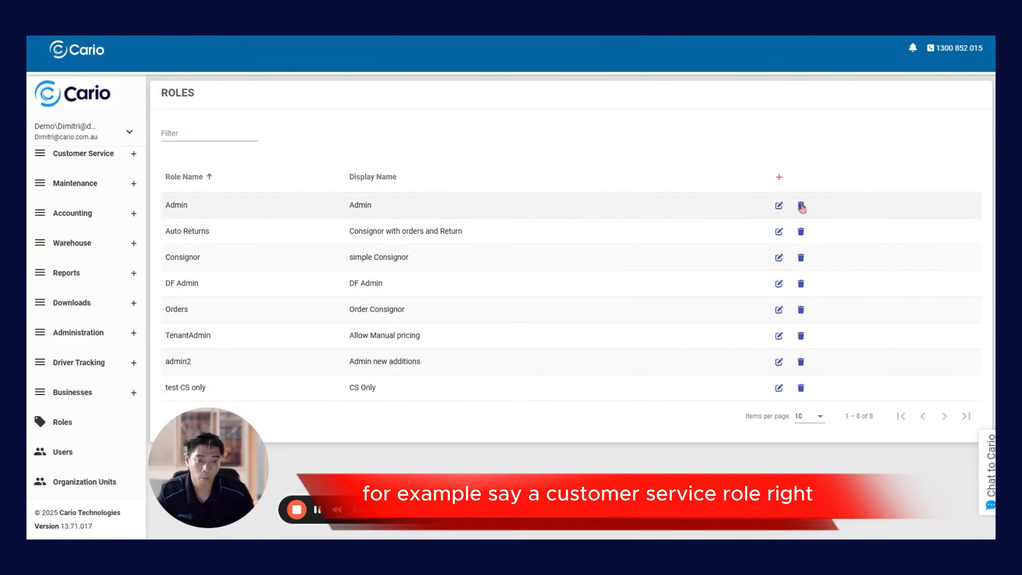
Step: Start a new role named Customer with CS as both its display name and its description
click(779, 178)
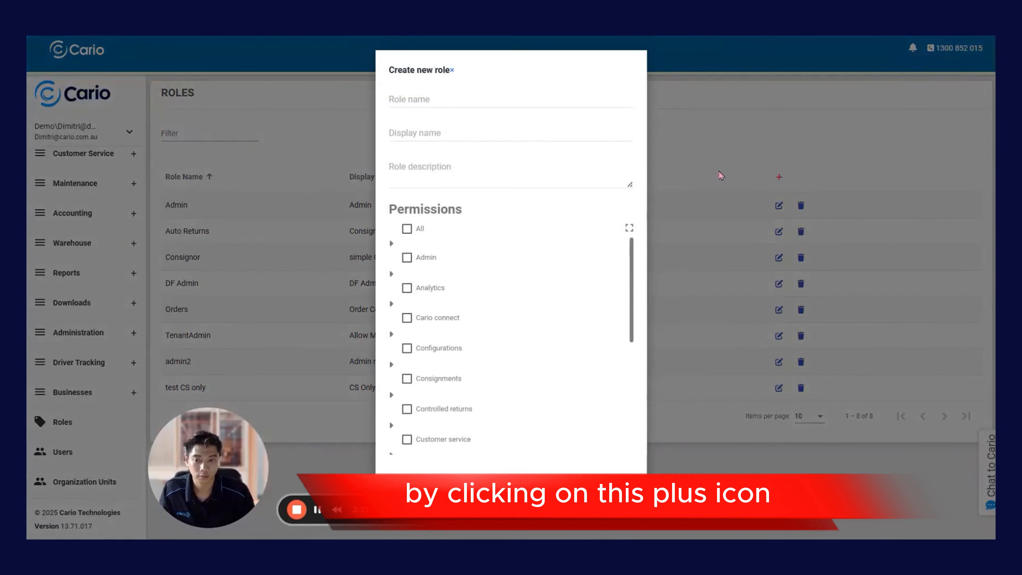
text(Customer)
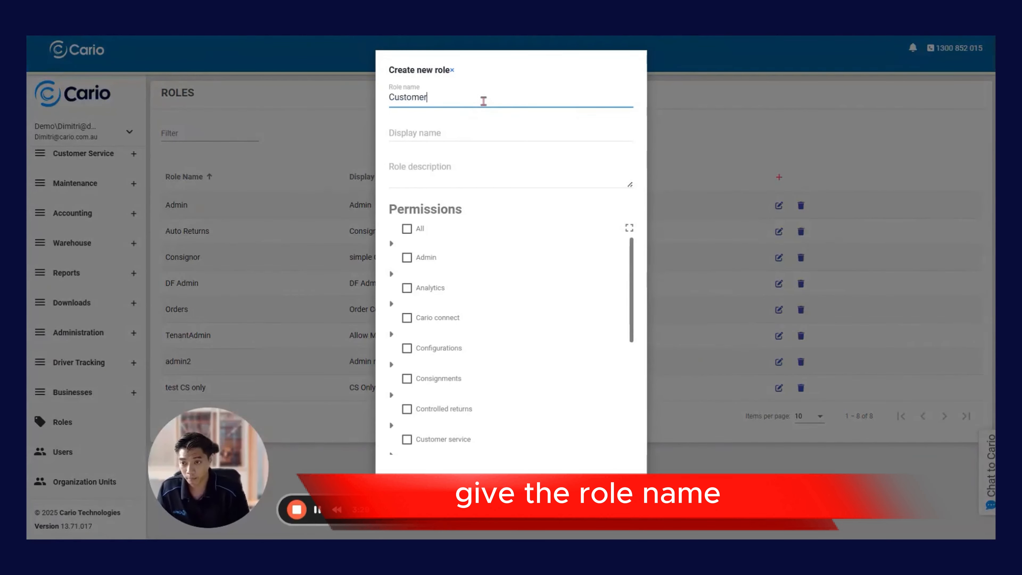
key(Tab)
text(CS)
key(Tab)
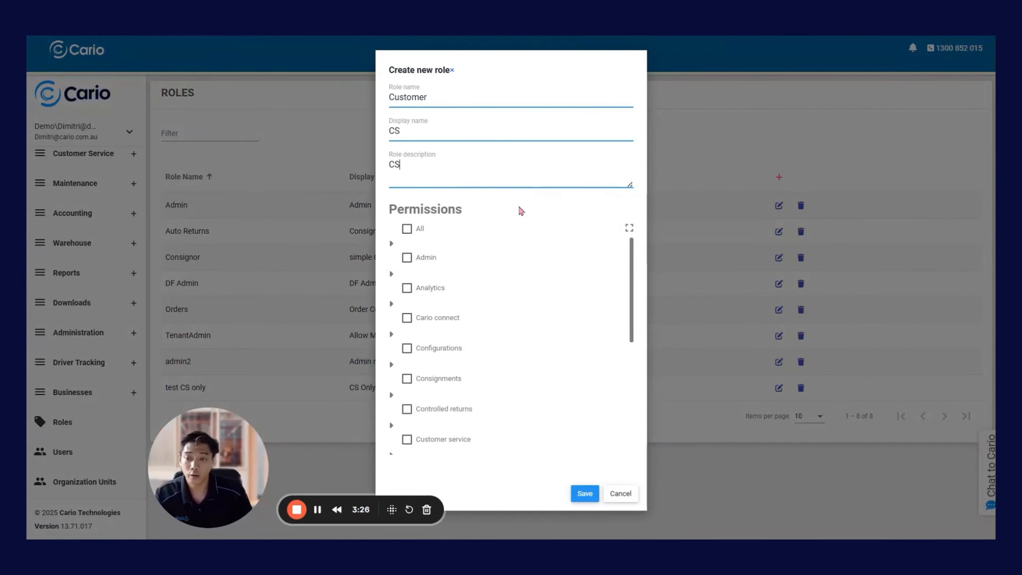
Step: Grant the new role the whole Customer service permission group, including Consignment status and View invoices
scroll(512, 240, down, 2)
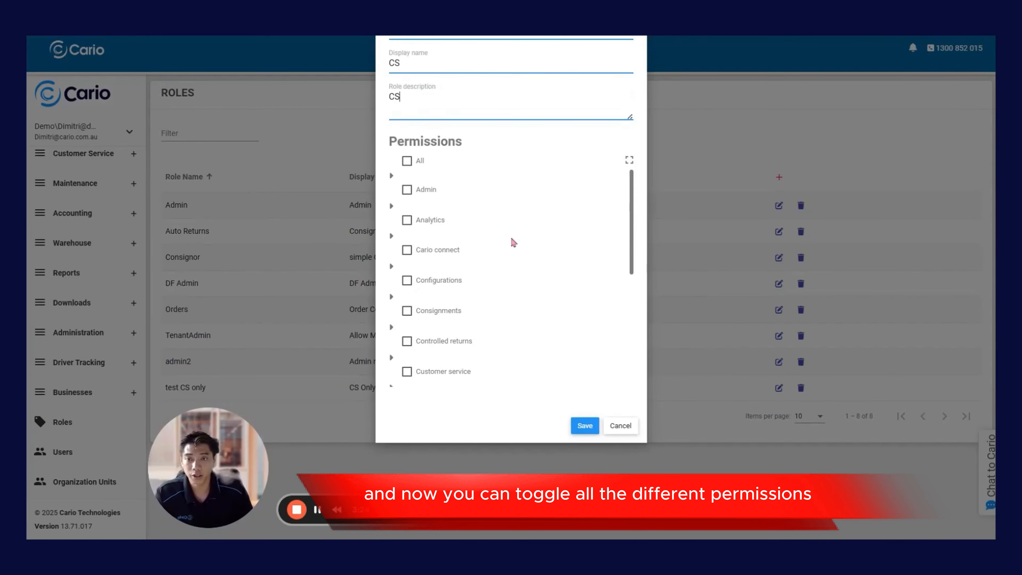
scroll(522, 239, up, 2)
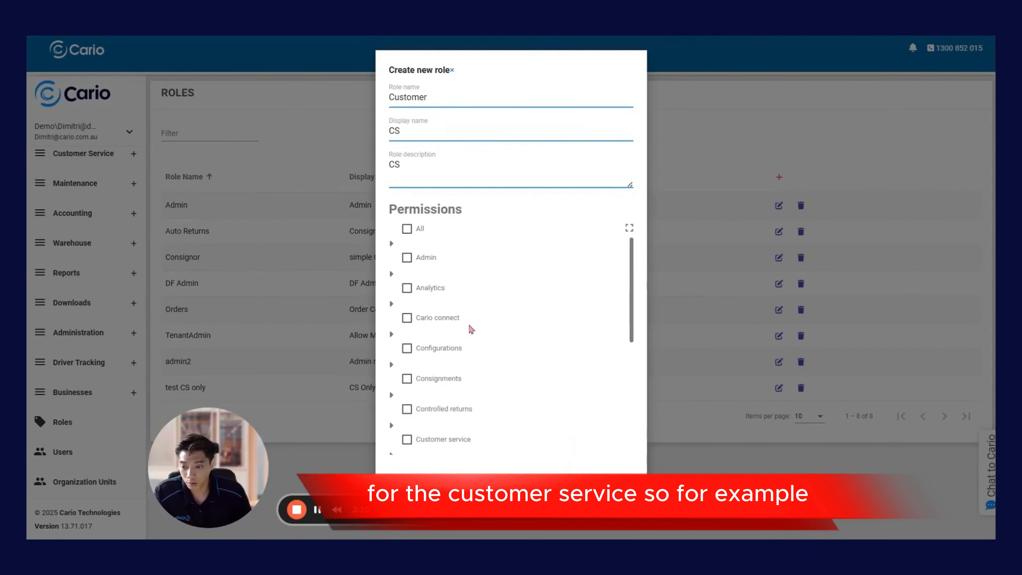
scroll(468, 326, down, 3)
click(391, 290)
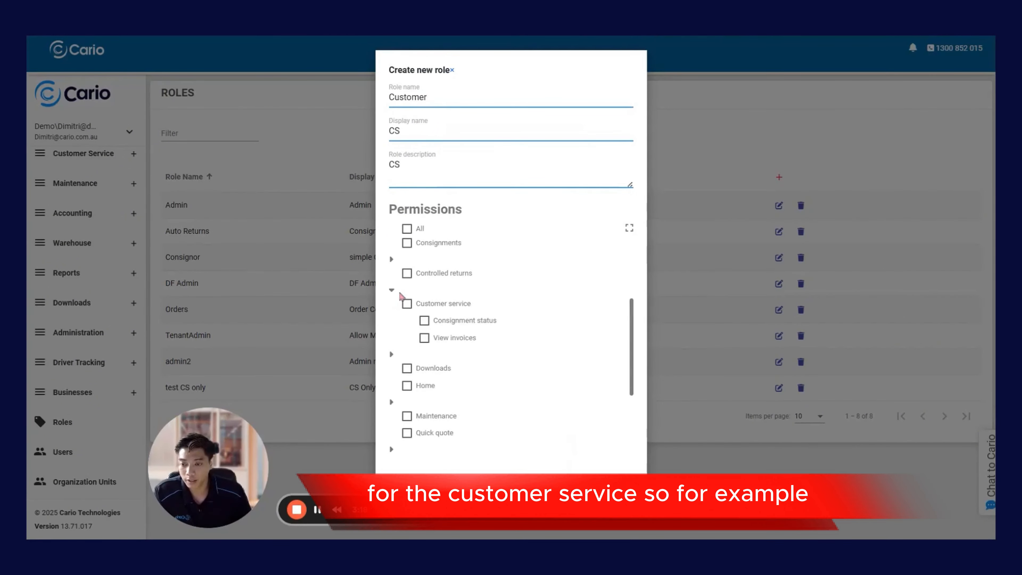
click(406, 306)
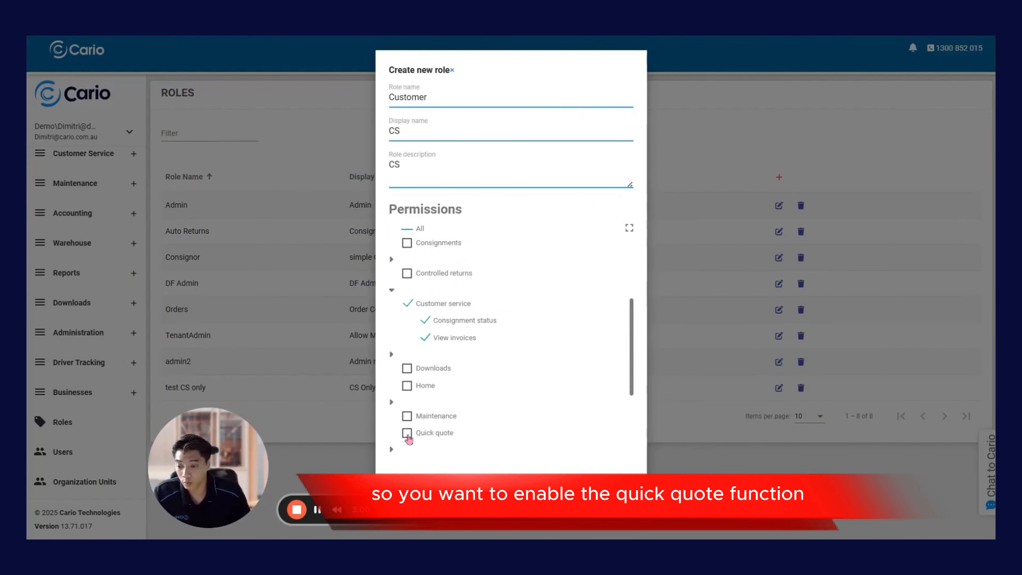
Step: Add the Quick quote and Reports permissions to the new role and save it
click(408, 434)
scroll(498, 390, down, 3)
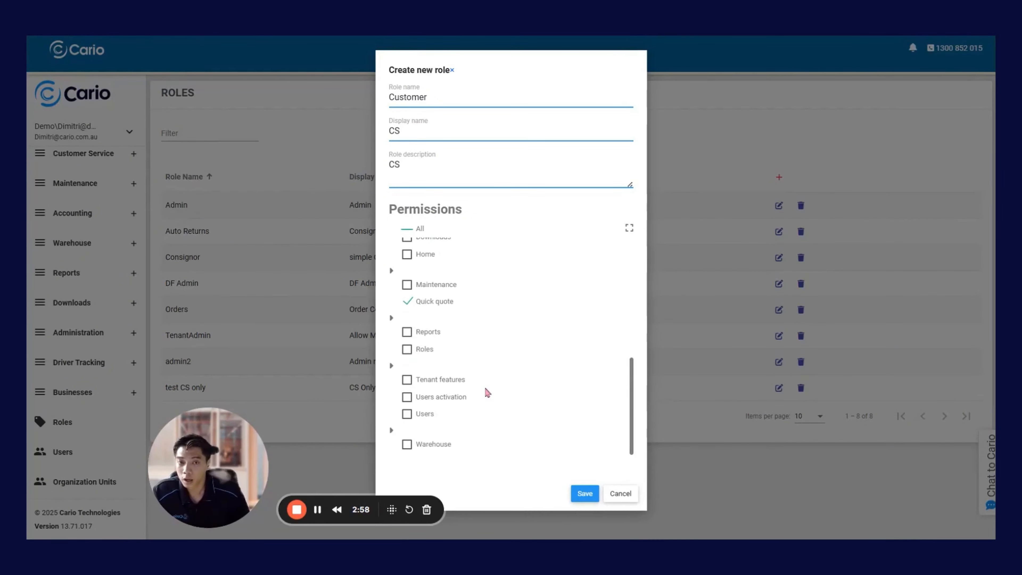
click(428, 332)
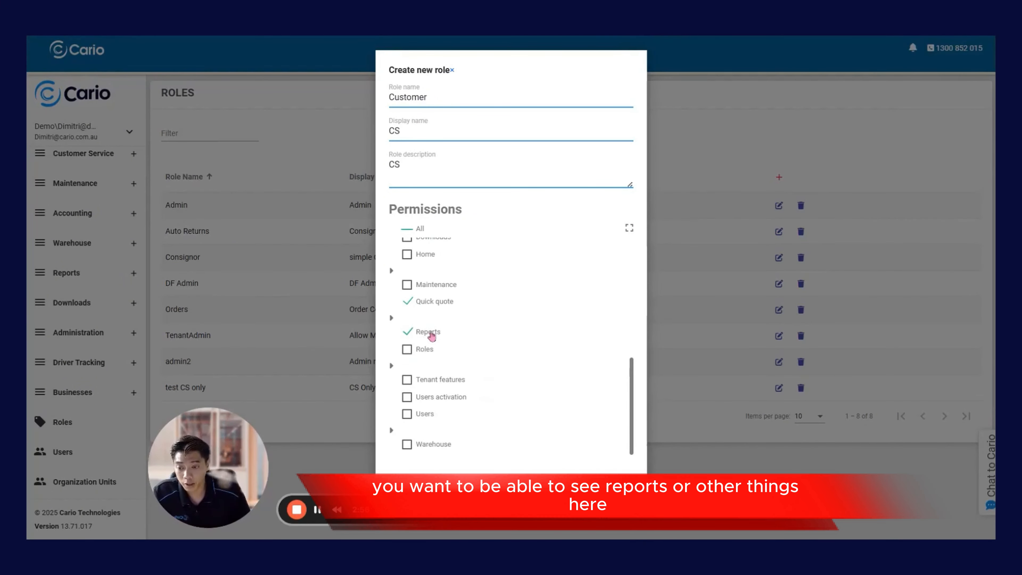
scroll(468, 392, down, 2)
scroll(447, 298, up, 2)
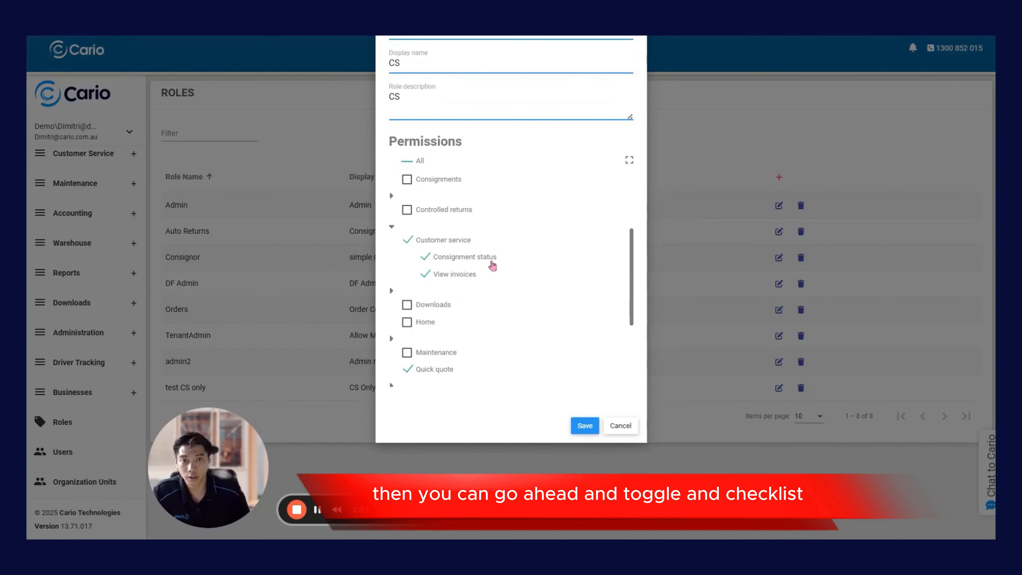
click(585, 426)
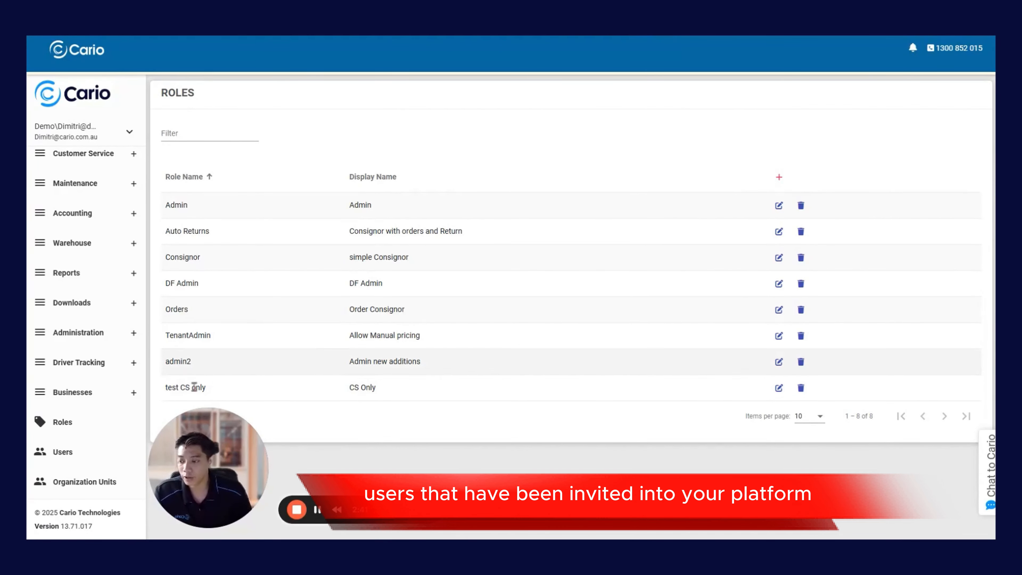
Step: Check which roles are assigned to the fifth user in the users list and close the record without changes
click(78, 458)
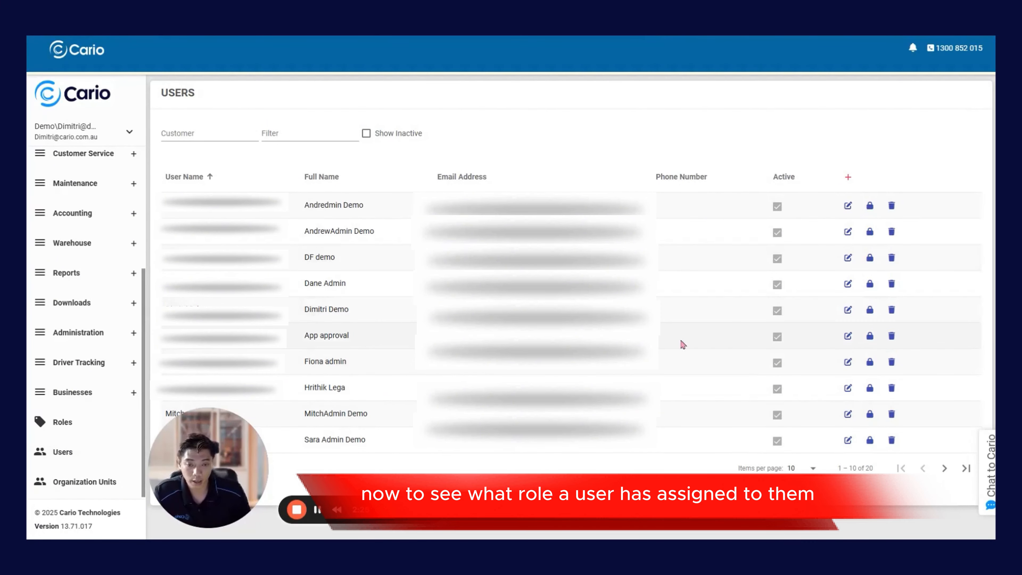
click(848, 309)
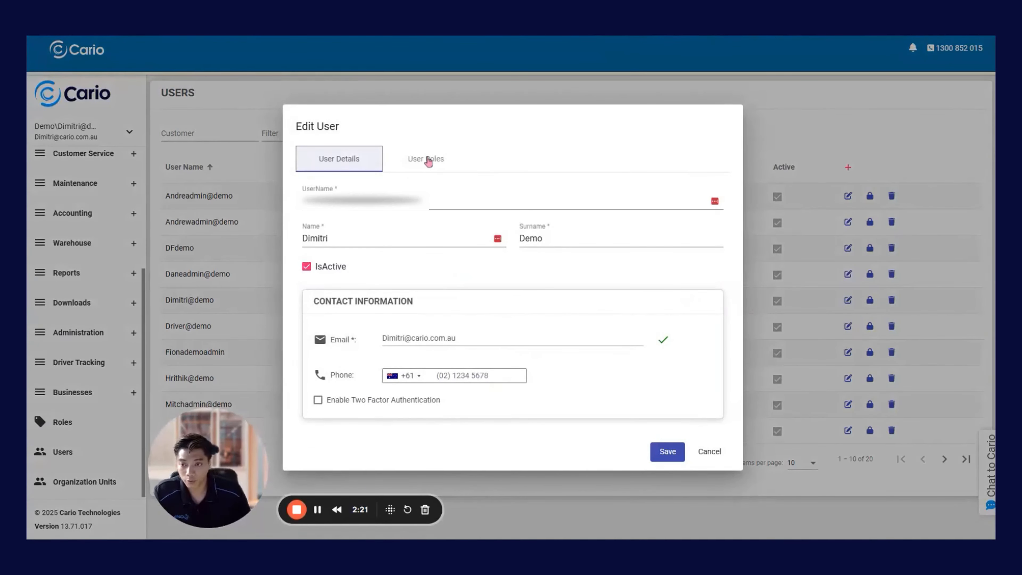
click(428, 160)
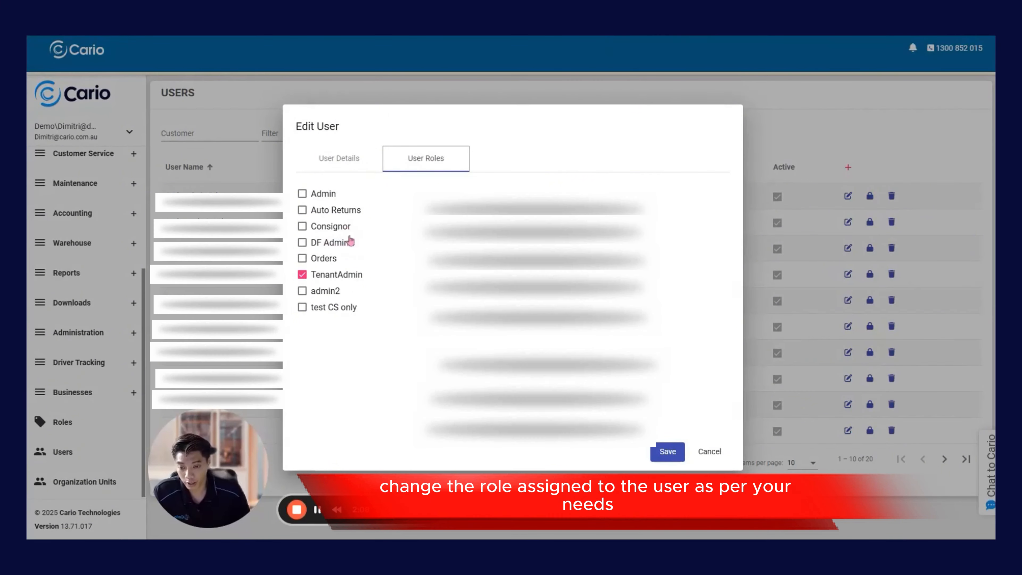
click(710, 451)
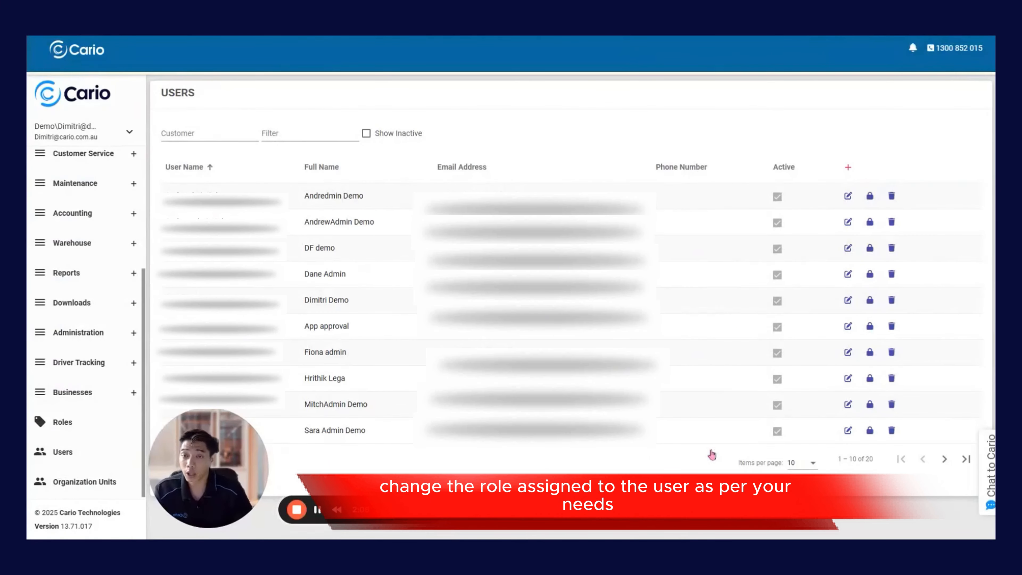
Step: Start creating a new user and enter the account's username
click(848, 170)
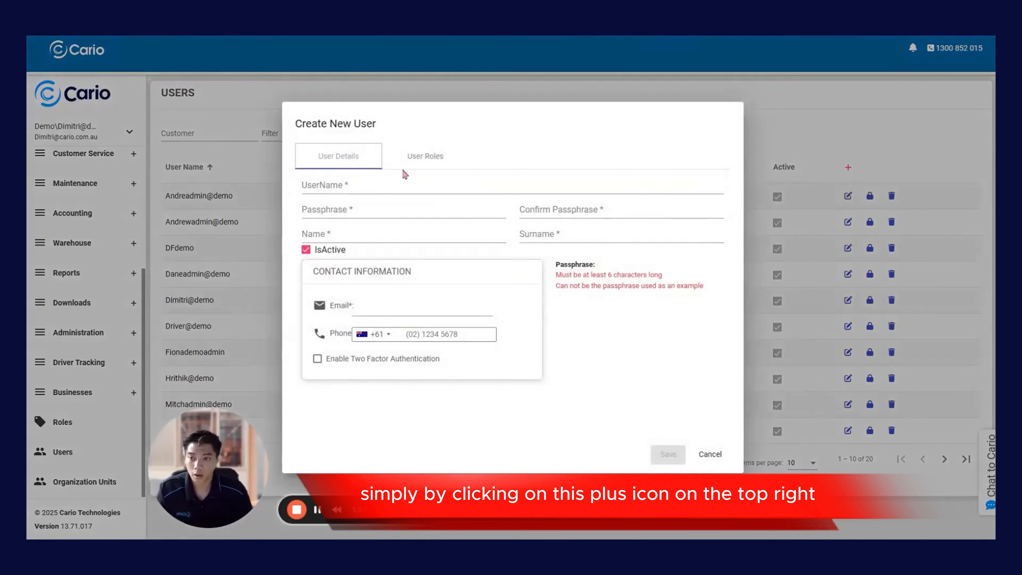
click(360, 186)
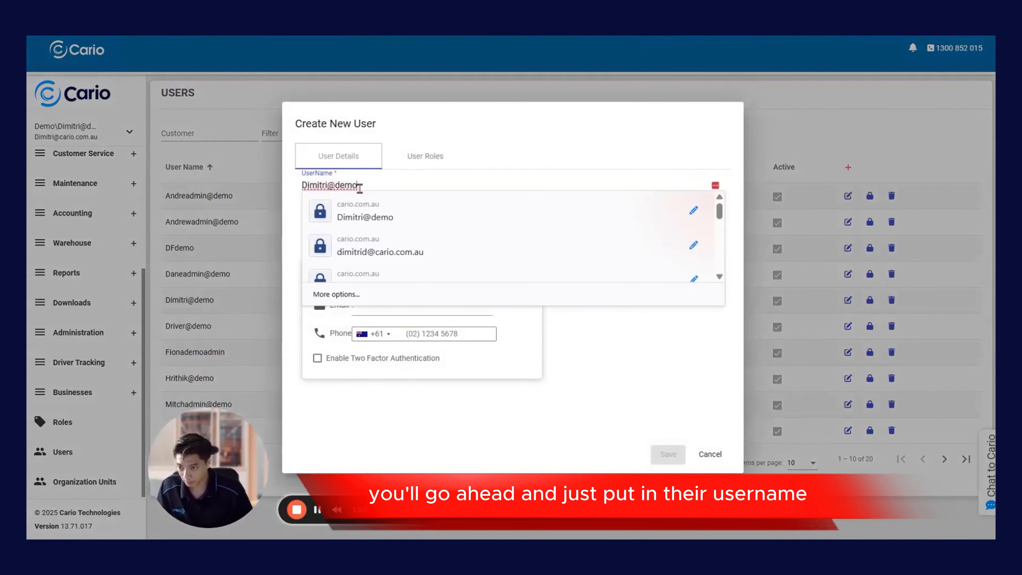
key(BackSpace)
key(BackSpace)
key(BackSpace)
key(BackSpace)
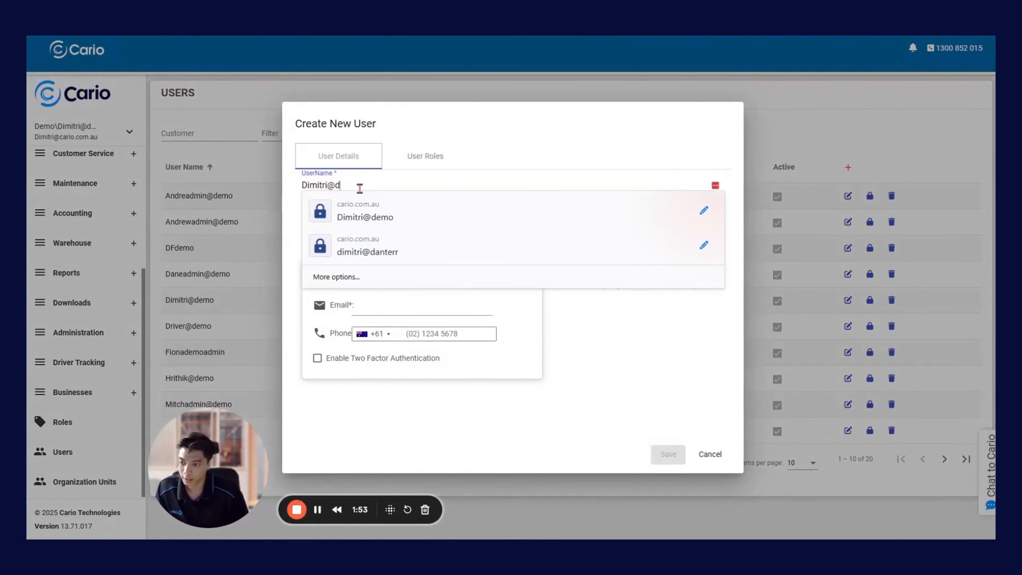
text(Cario)
key(Tab)
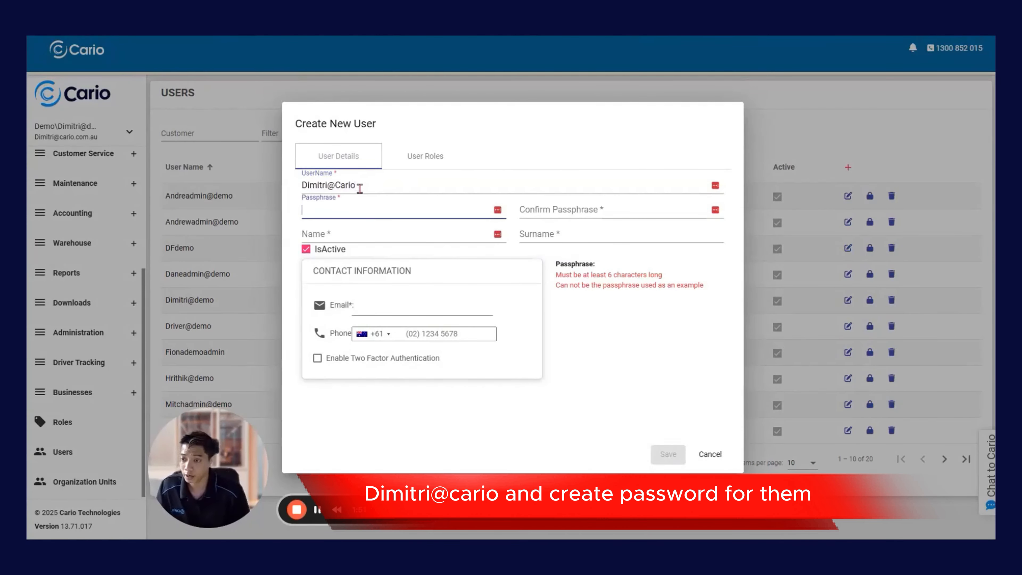
Step: Enter the new user's passphrase and repeat it in the confirmation field
text(•••••)
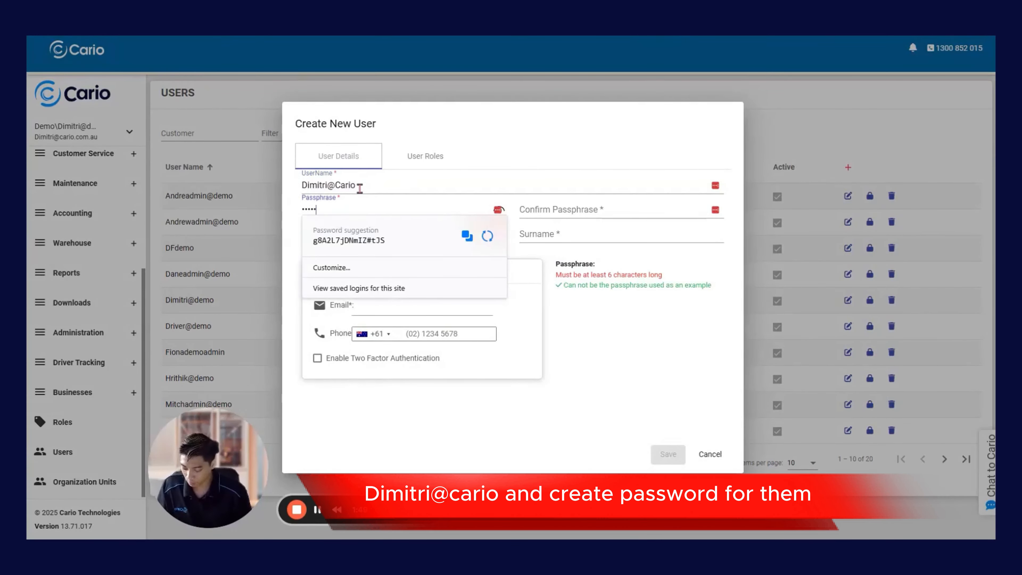
text(•)
key(Tab)
text(•••••)
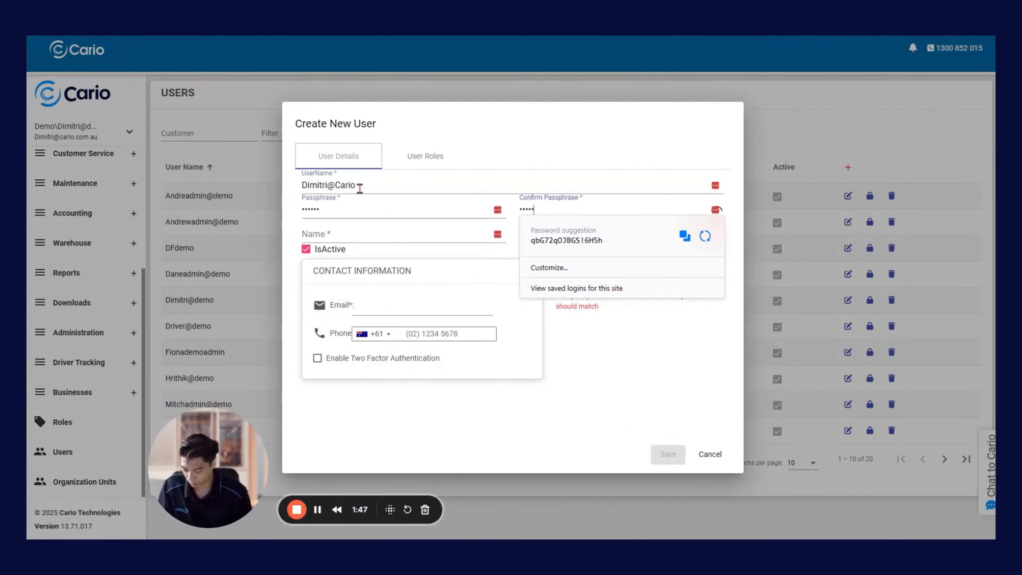
text(•)
Step: Enter the new user's first name and surname, and fill in the contact email and phone number from the saved autofill entry
key(Tab)
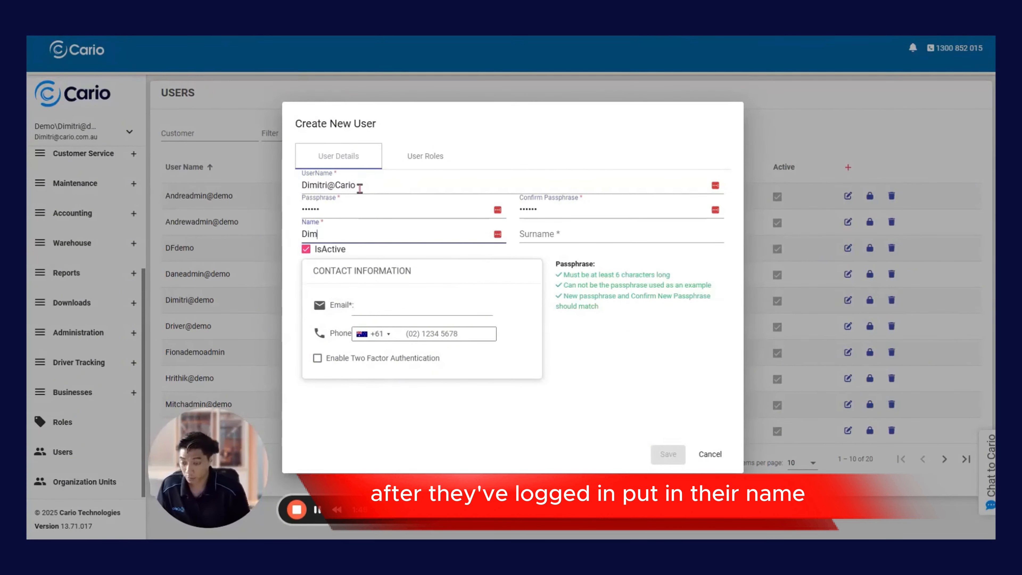
key(Tab)
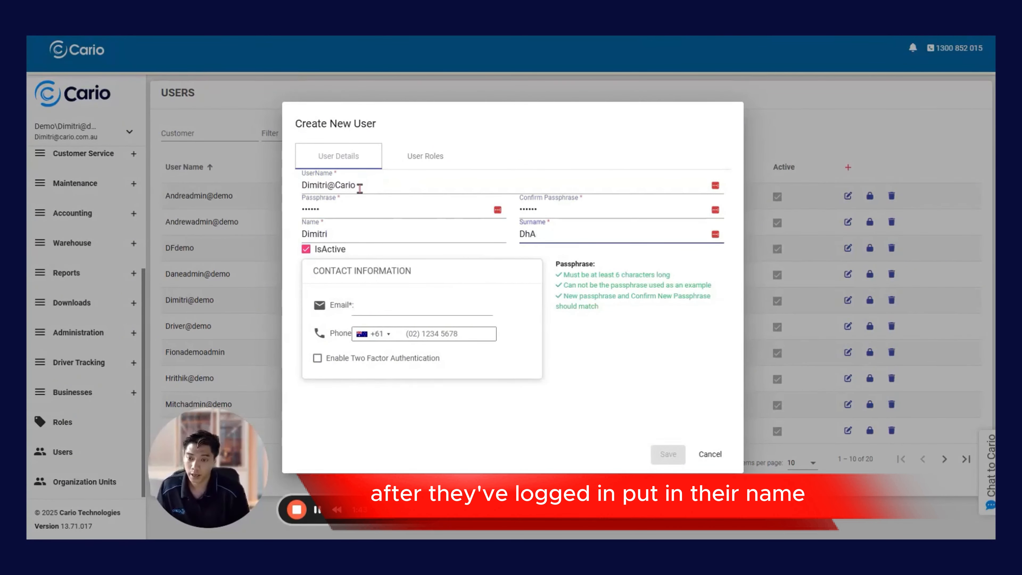
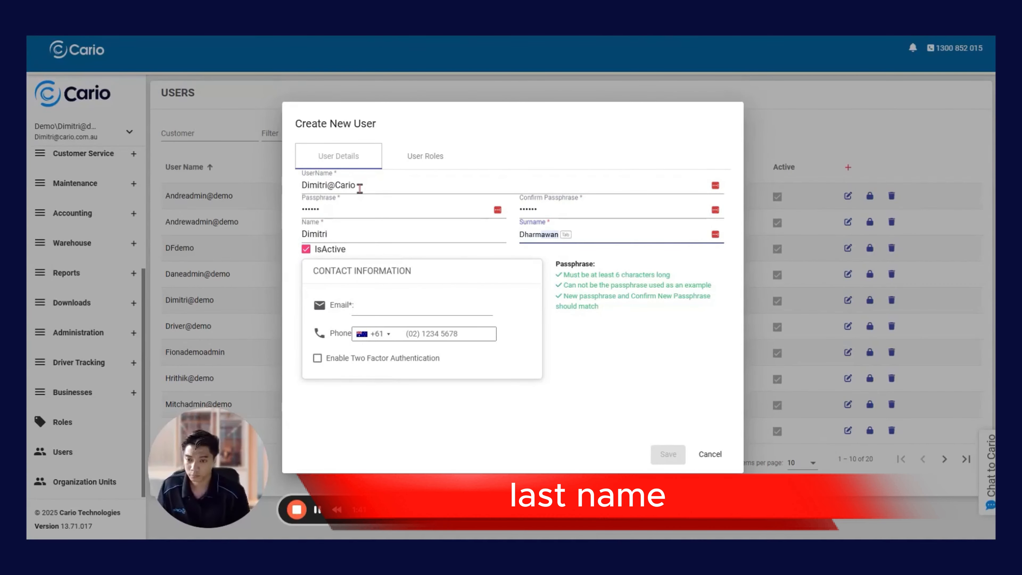
key(Tab)
click(388, 306)
click(420, 353)
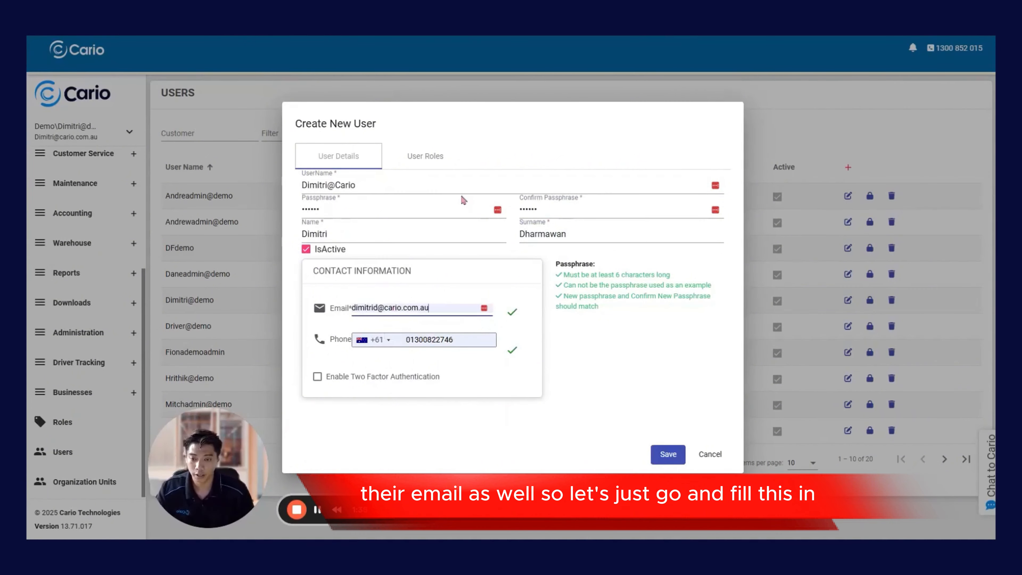
Step: Assign the TenantAdmin role to the new user
click(429, 156)
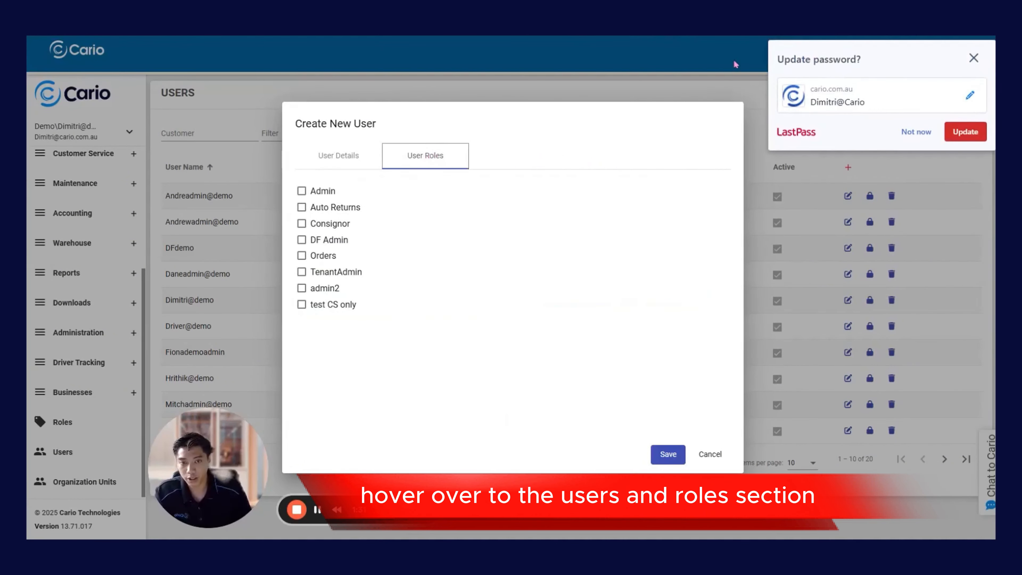
click(333, 277)
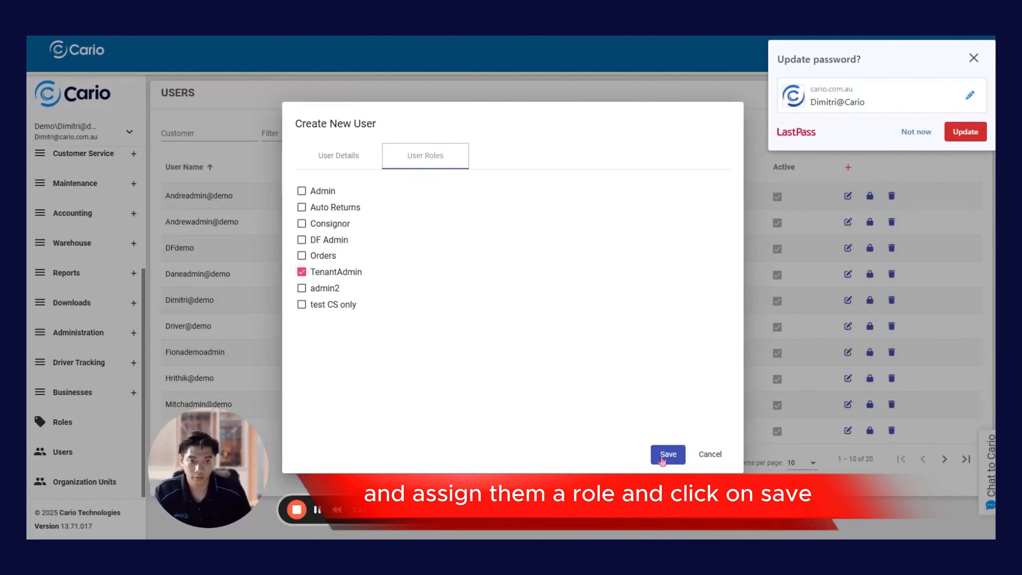
Step: Discard the new user without saving and dismiss the LastPass offer to update the stored password
click(712, 458)
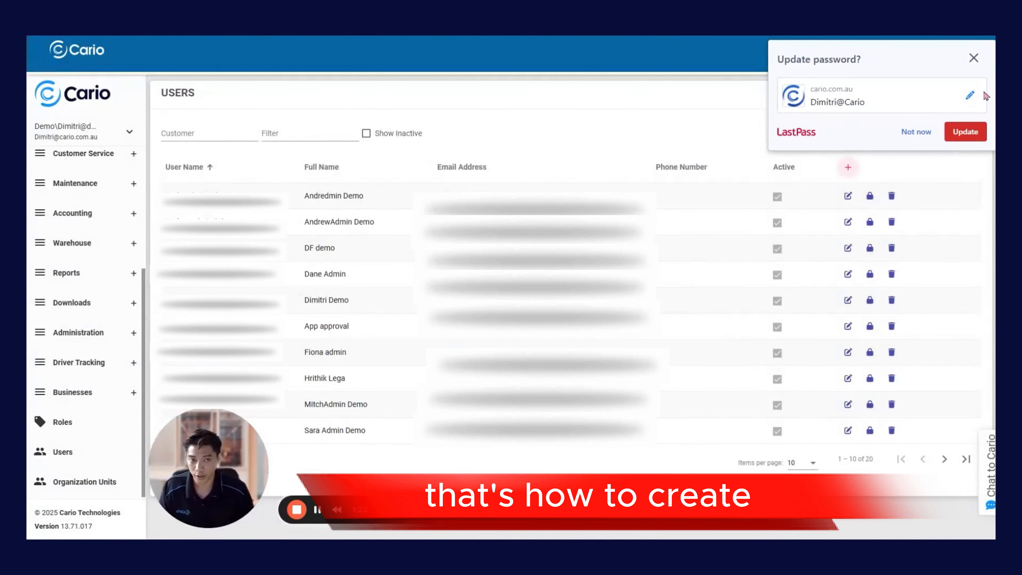
click(974, 58)
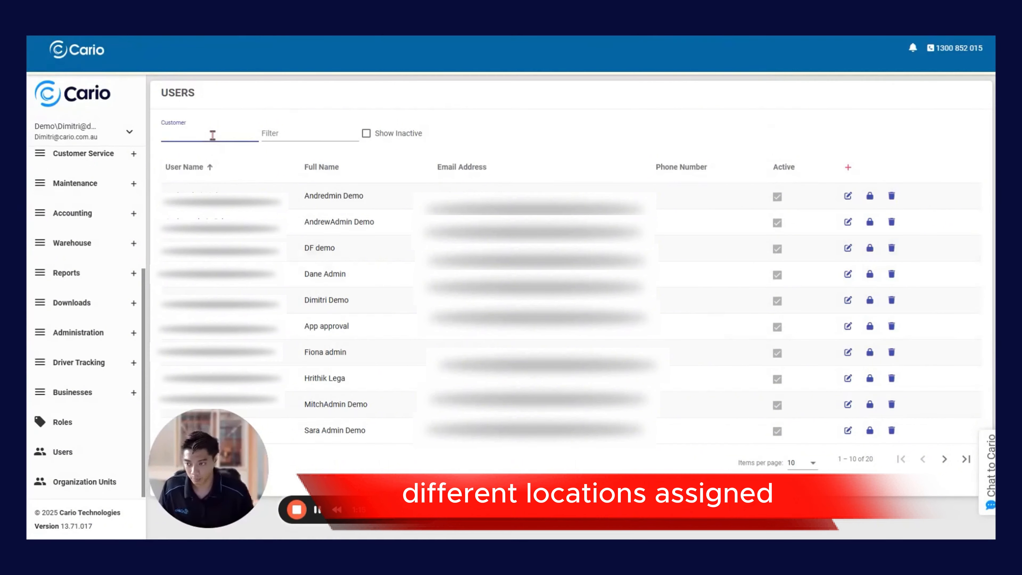
Step: Filter the user list by the customer Dispatch Site - Dandenong
text(dis)
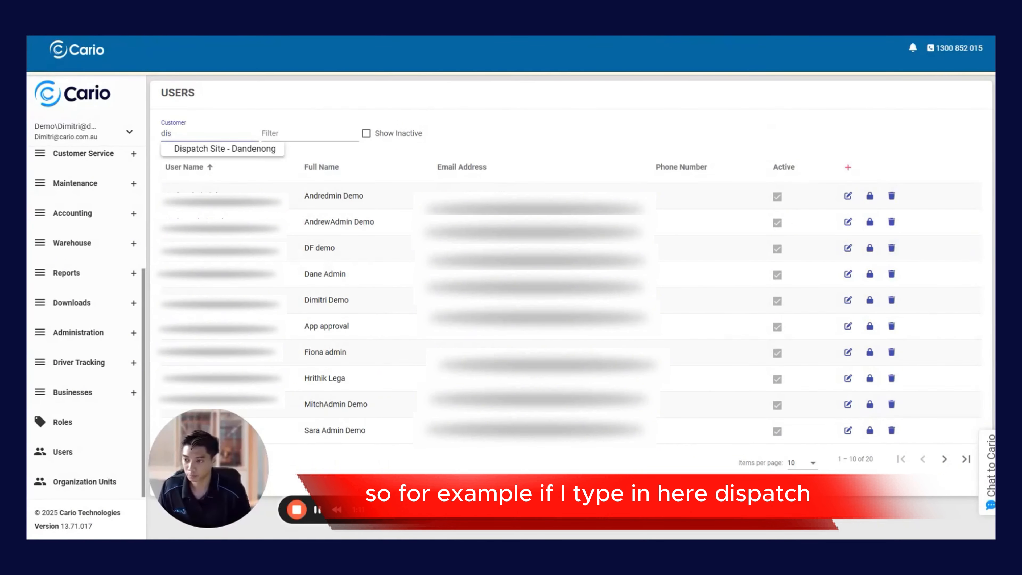
click(234, 152)
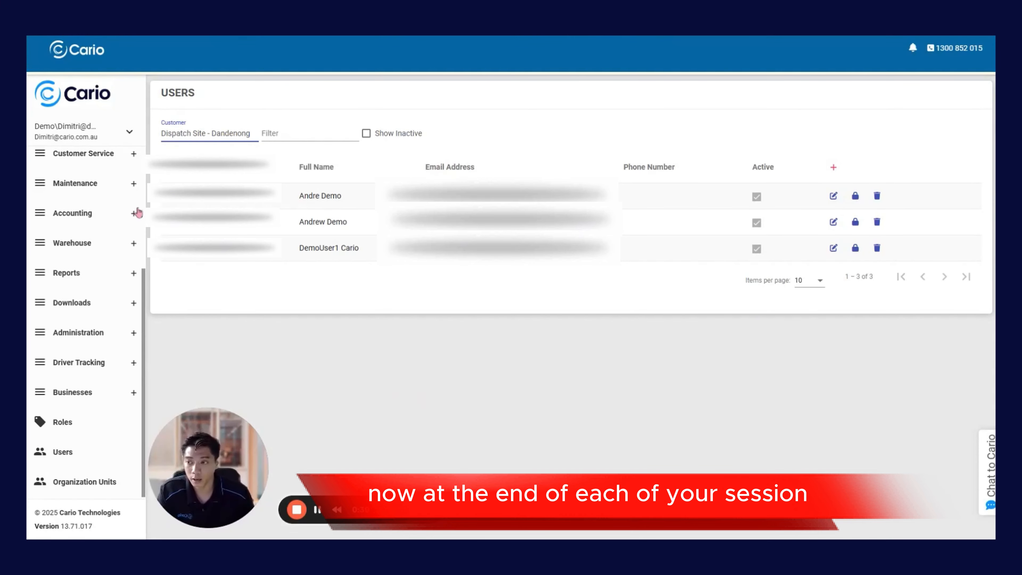
Step: Log out of the current user account
click(134, 137)
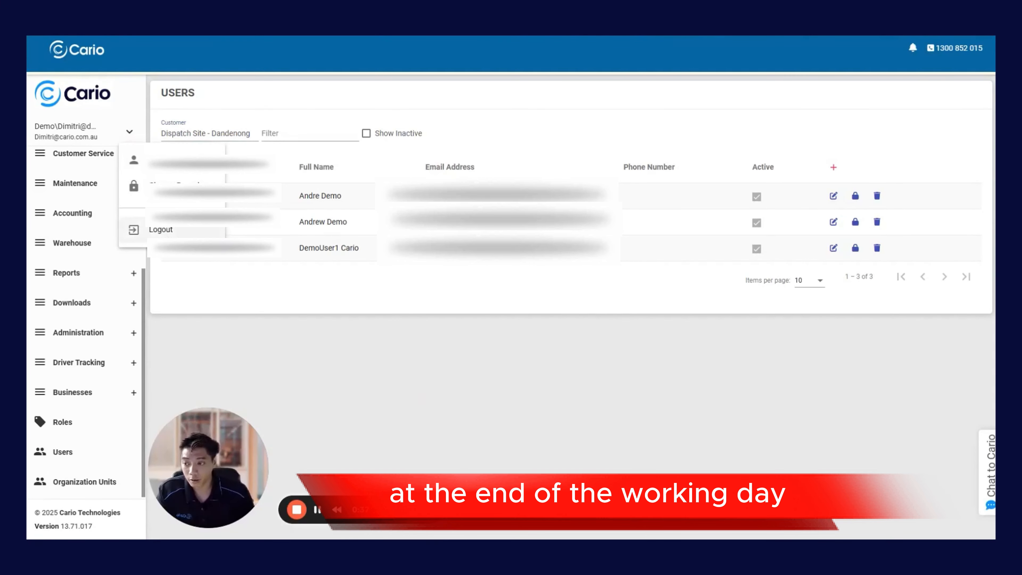
click(169, 231)
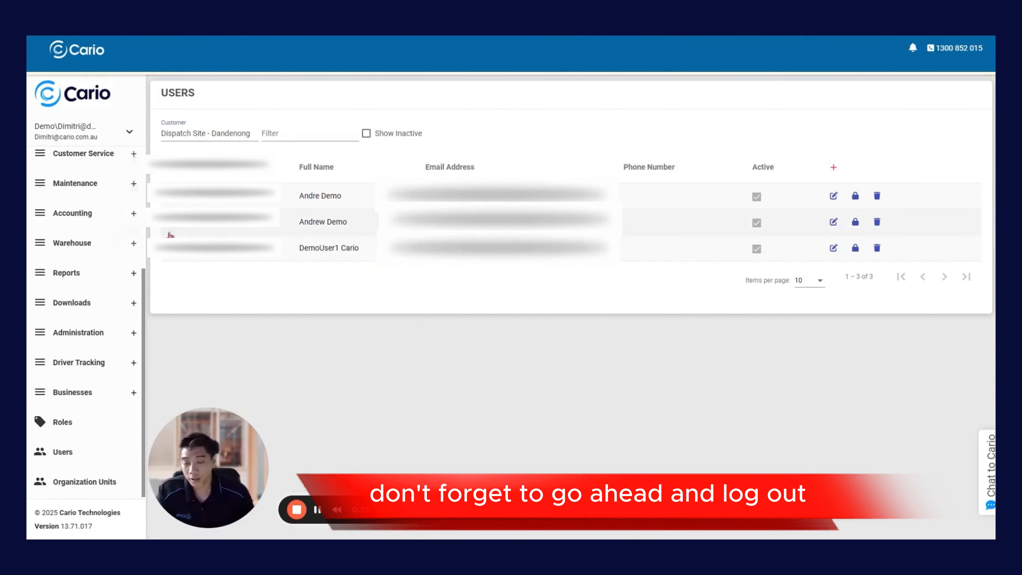